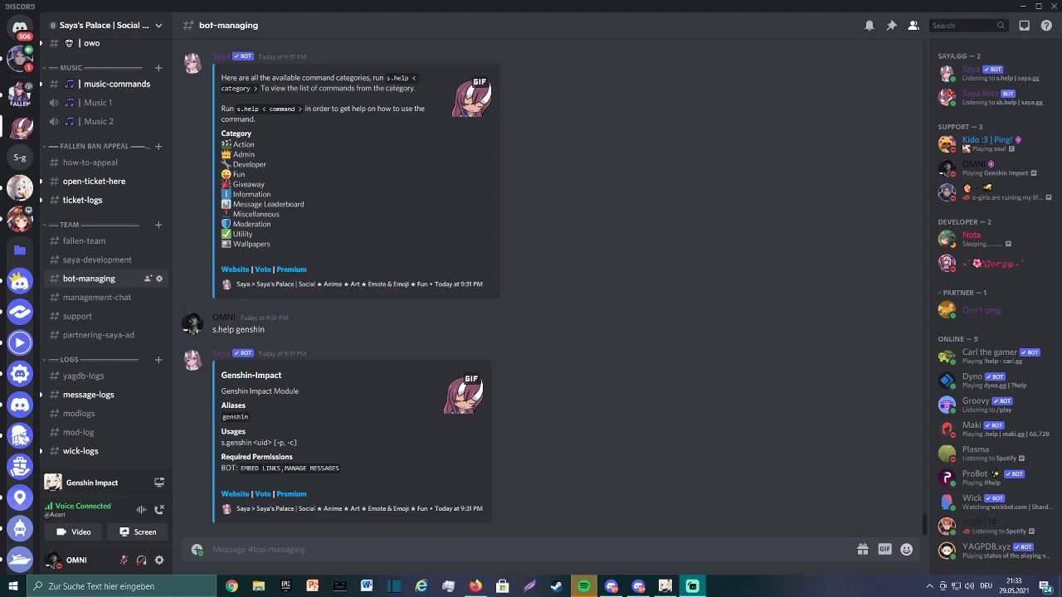
- Send 's.genshin' with your own UID and '-p' so Saya posts your profile card
{"action": "left_click", "coordinate": [247, 550]}
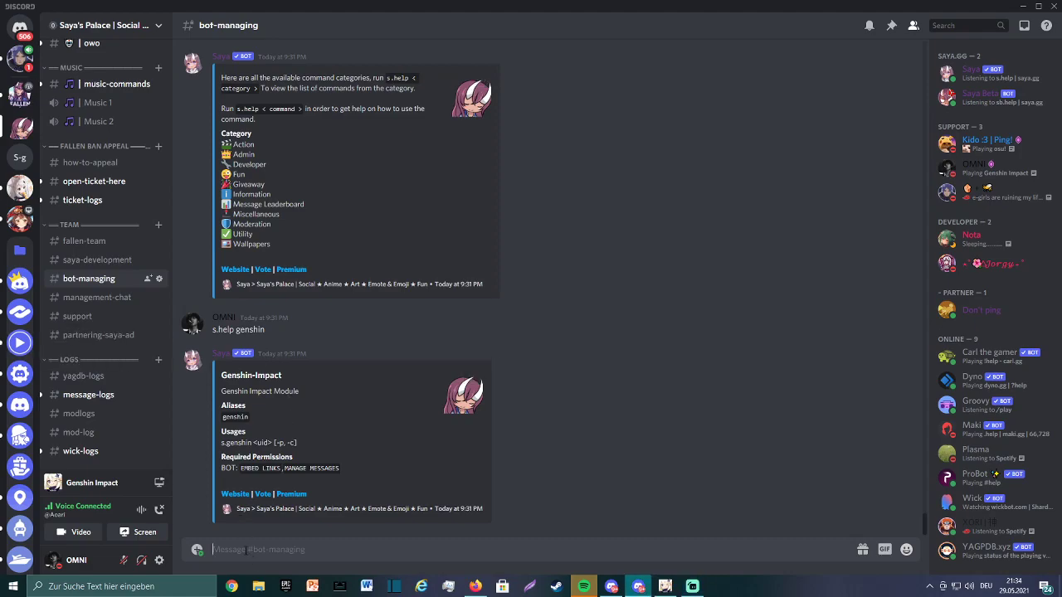
{"action": "type", "text": "s.genshin 626744380 -p"}
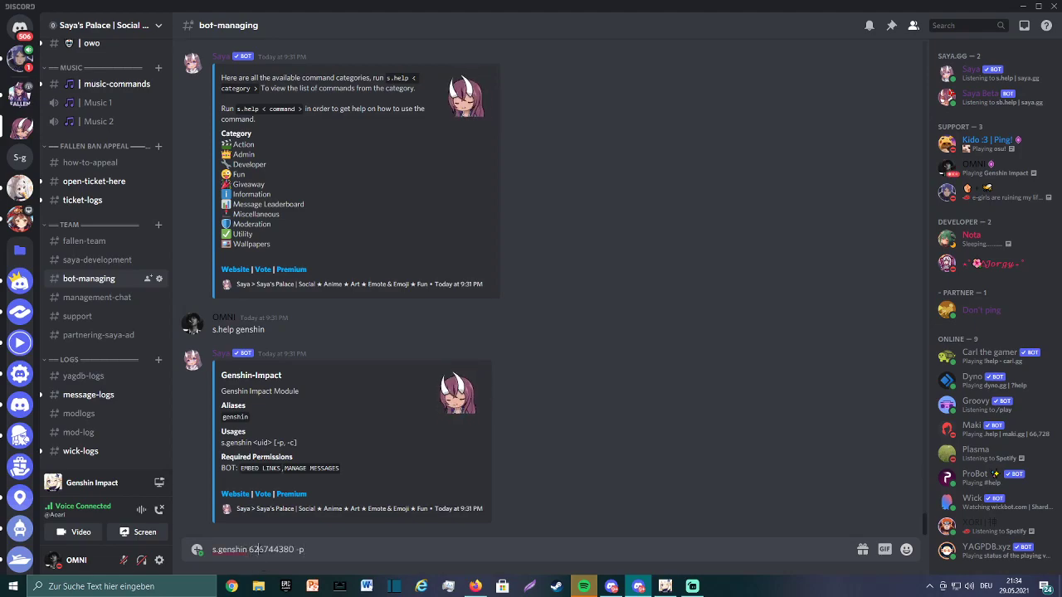
{"action": "double_click", "coordinate": [258, 549]}
{"action": "left_click", "coordinate": [300, 550]}
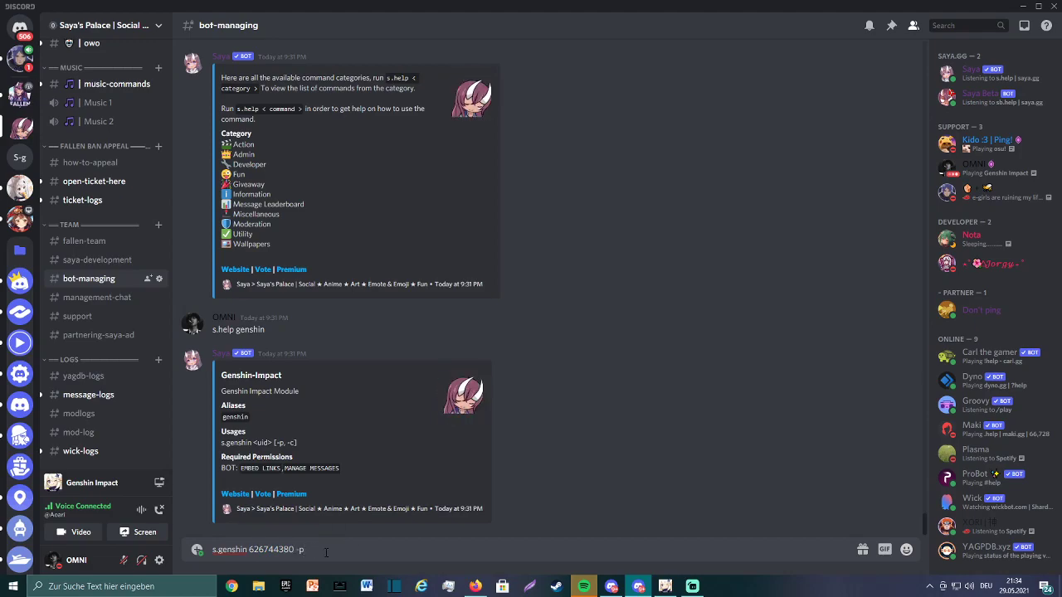
{"action": "key", "text": "Return"}
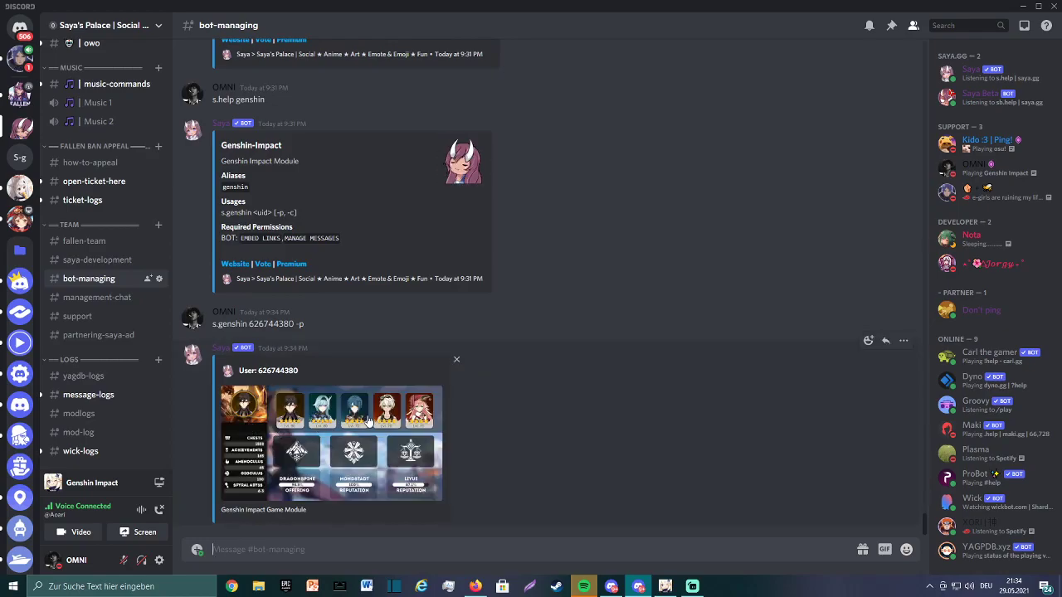
{"action": "left_click", "coordinate": [368, 421]}
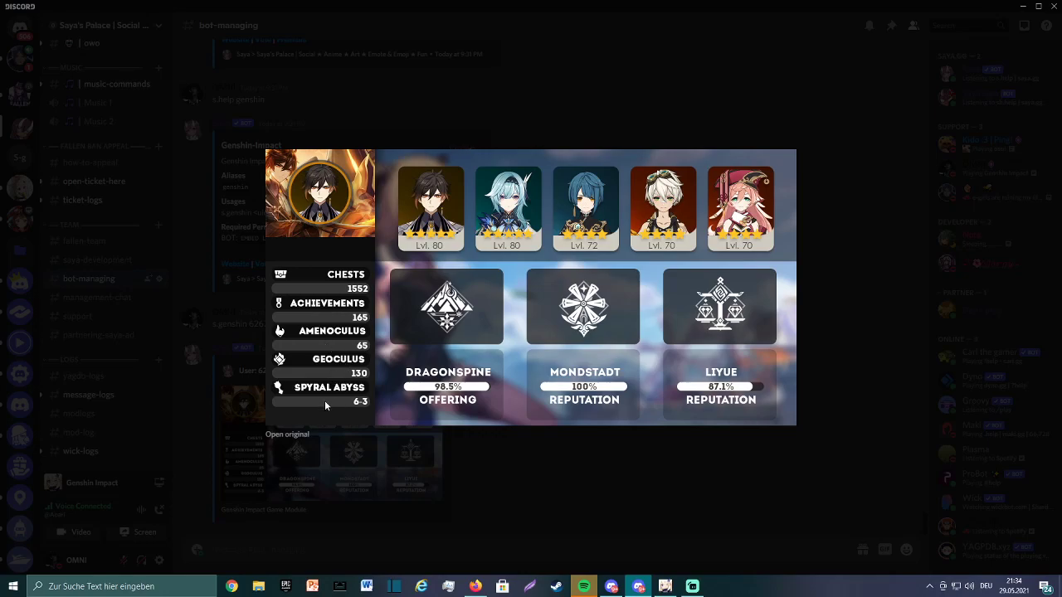
{"action": "left_click", "coordinate": [485, 470]}
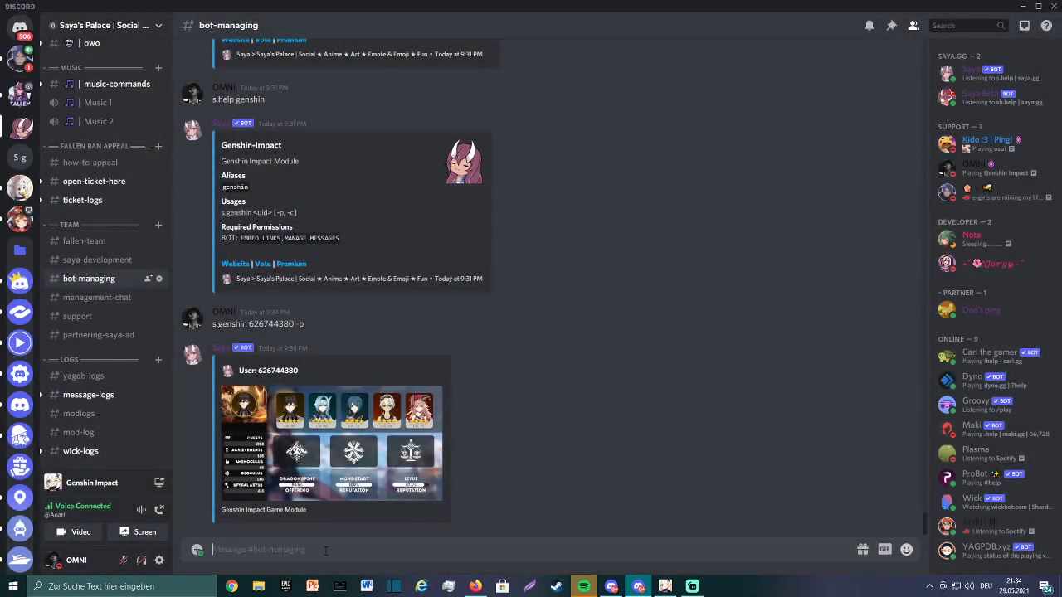
- Resend the command with '-c' instead of '-p' to get the character list
{"action": "key", "text": "ctrl+v"}
{"action": "key", "text": "BackSpace"}
{"action": "type", "text": "c"}
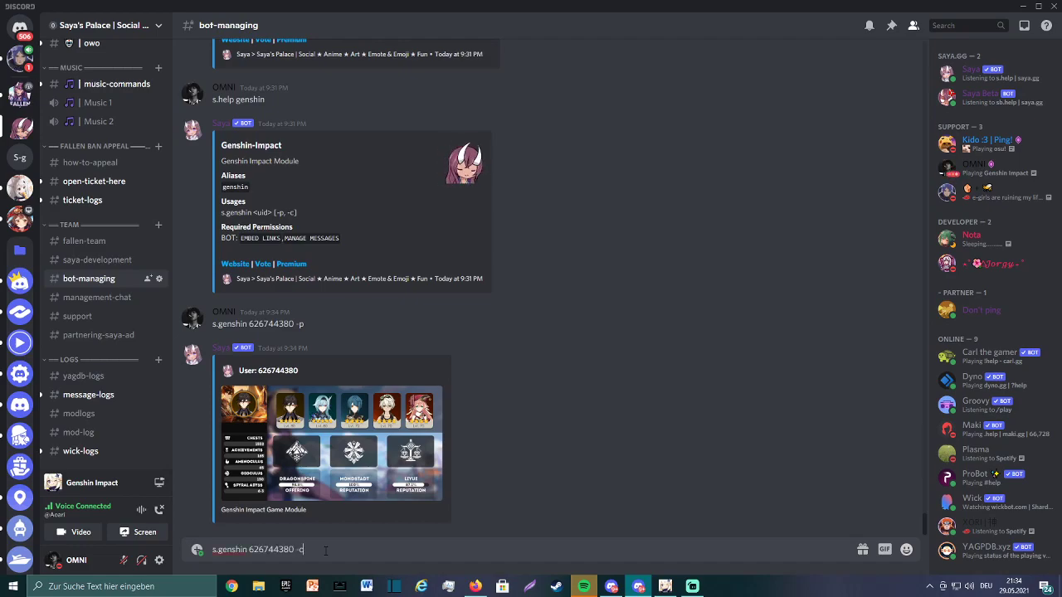
{"action": "key", "text": "Return"}
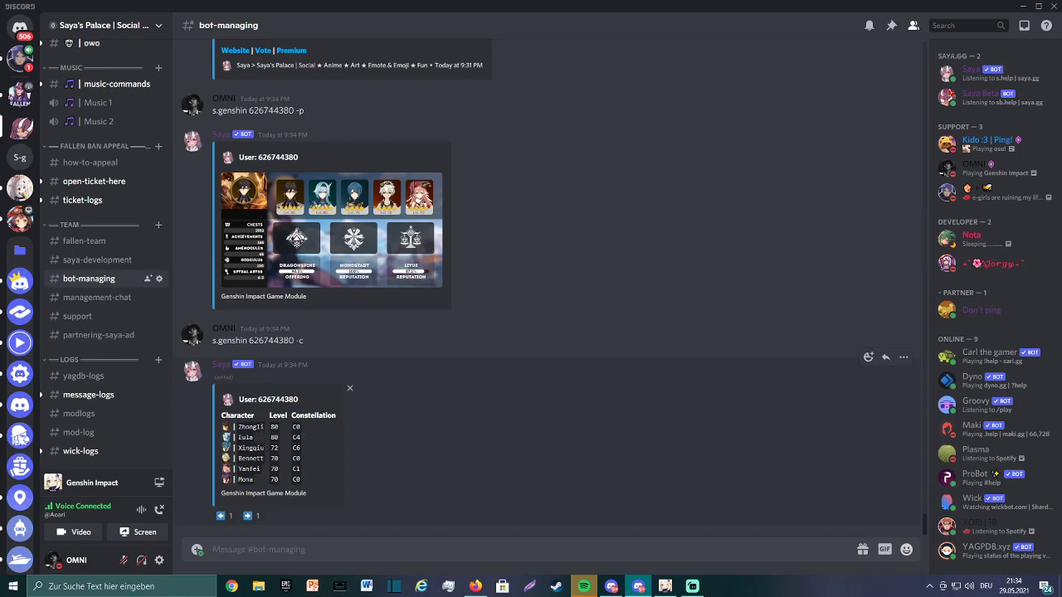
- Page forward twice to reach Noelle, Qiqi, Chongyun, Xinyan and Traveler
{"action": "double_click", "coordinate": [244, 438]}
{"action": "left_click", "coordinate": [250, 516]}
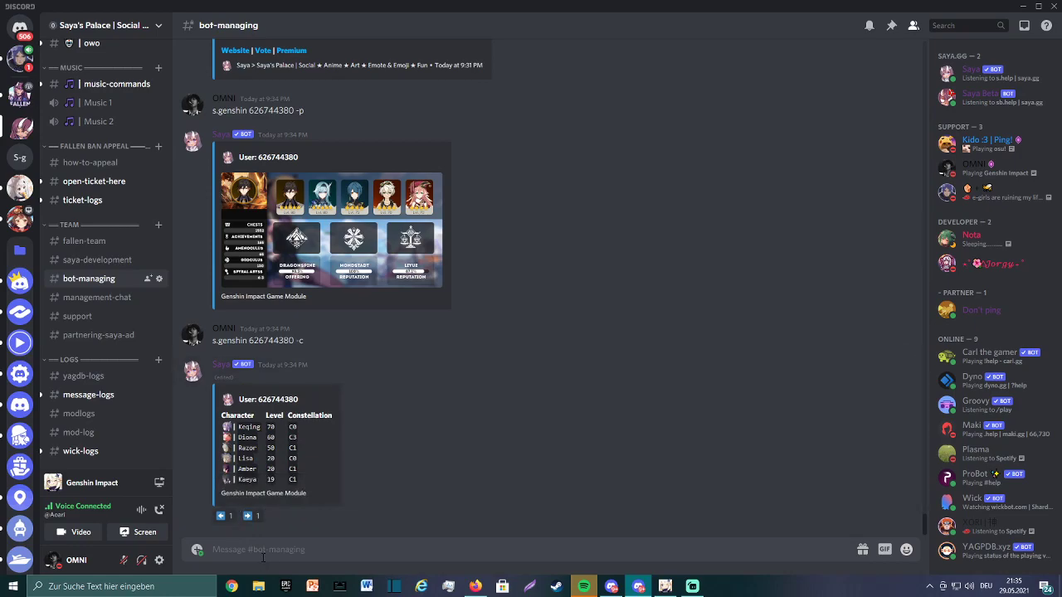
{"action": "left_click", "coordinate": [250, 516]}
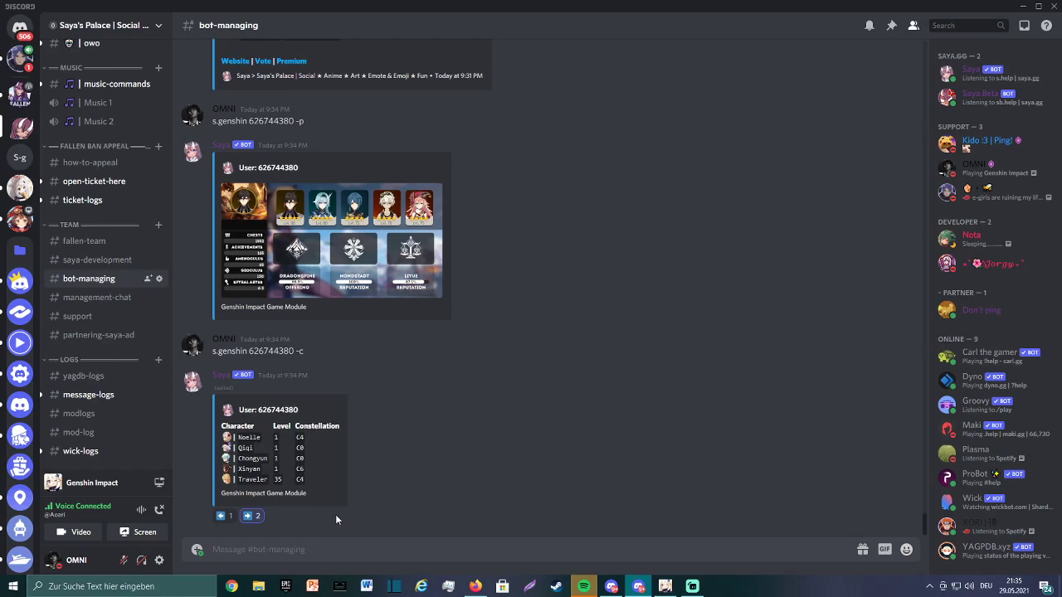
- Review the HoYoLAB Battle Chronicle summary stats and characters in Firefox, then return to Discord
{"action": "left_click", "coordinate": [483, 585]}
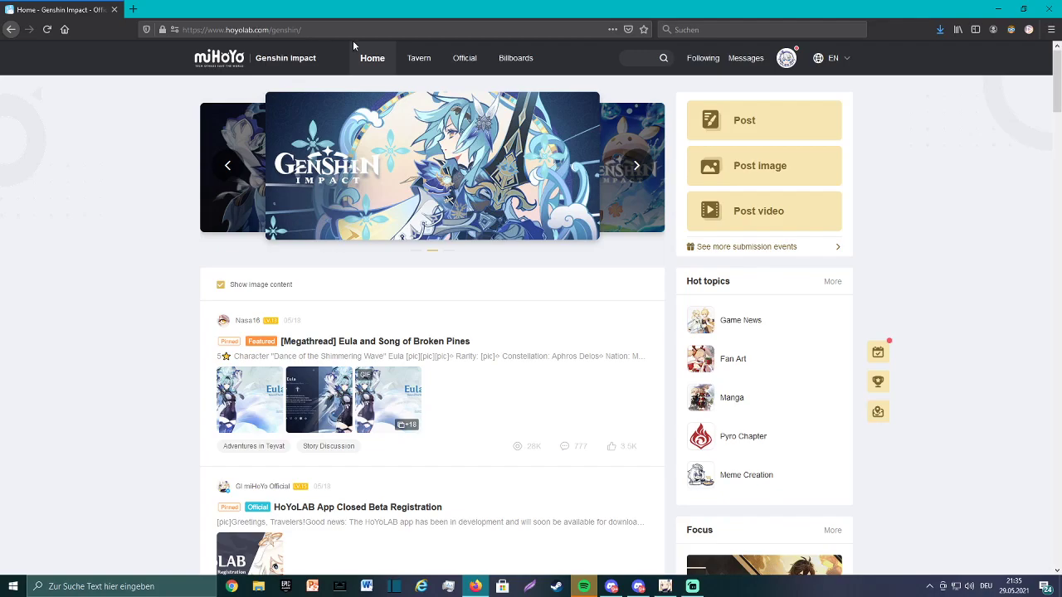
{"action": "mouse_move", "coordinate": [785, 57]}
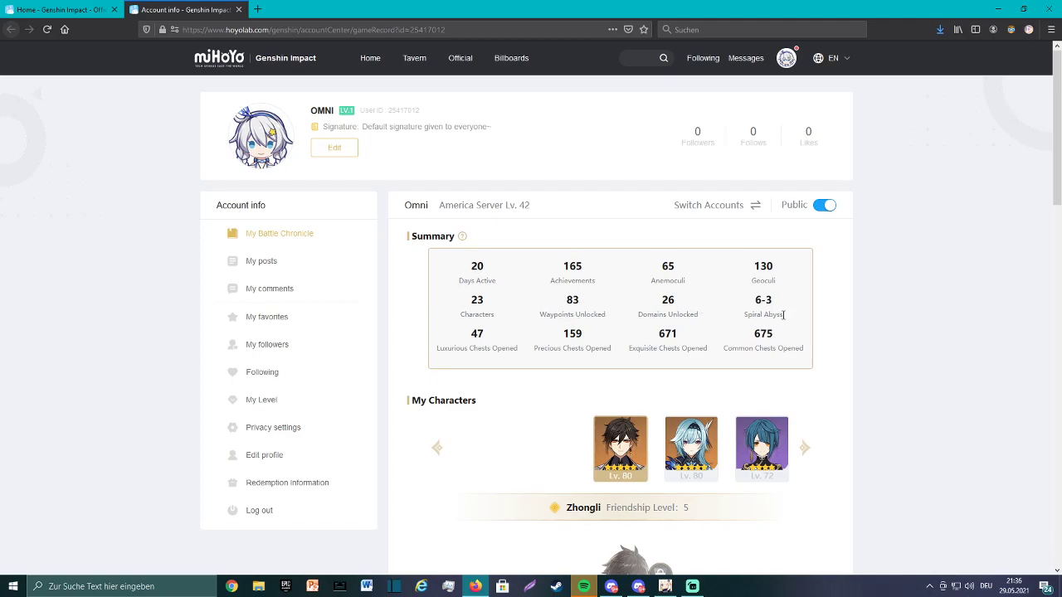
{"action": "scroll", "coordinate": [697, 367], "scroll_direction": "down", "scroll_amount": 3}
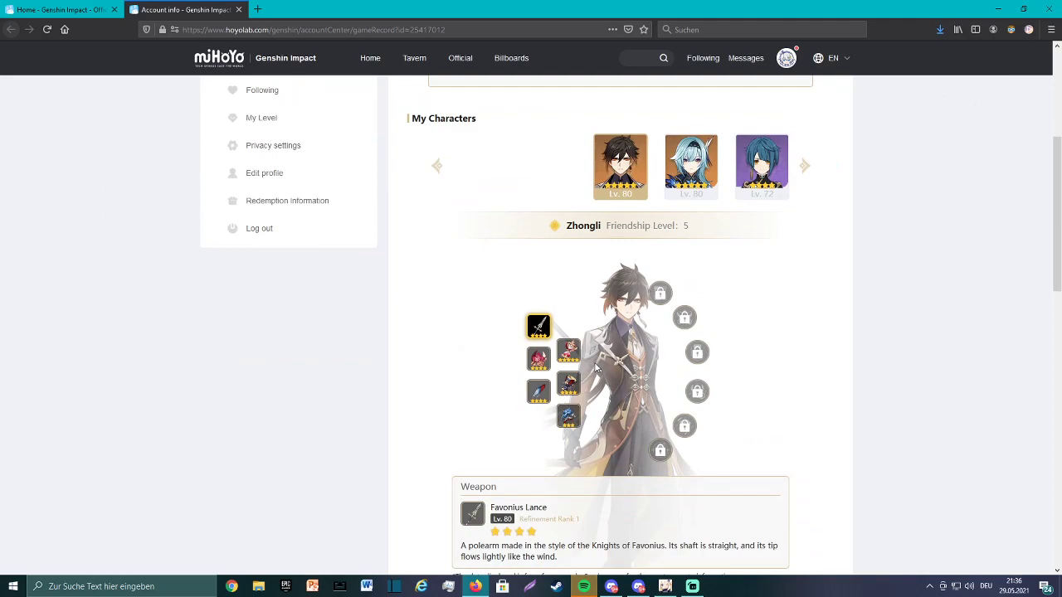
{"action": "scroll", "coordinate": [597, 365], "scroll_direction": "down", "scroll_amount": 1}
{"action": "scroll", "coordinate": [588, 305], "scroll_direction": "up", "scroll_amount": 3}
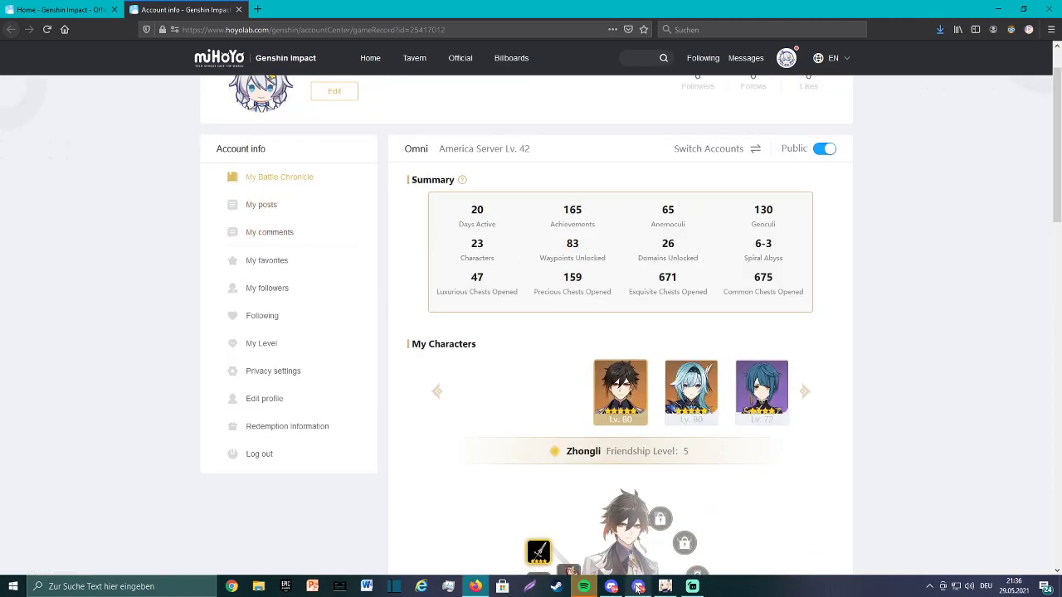
{"action": "left_click", "coordinate": [638, 588]}
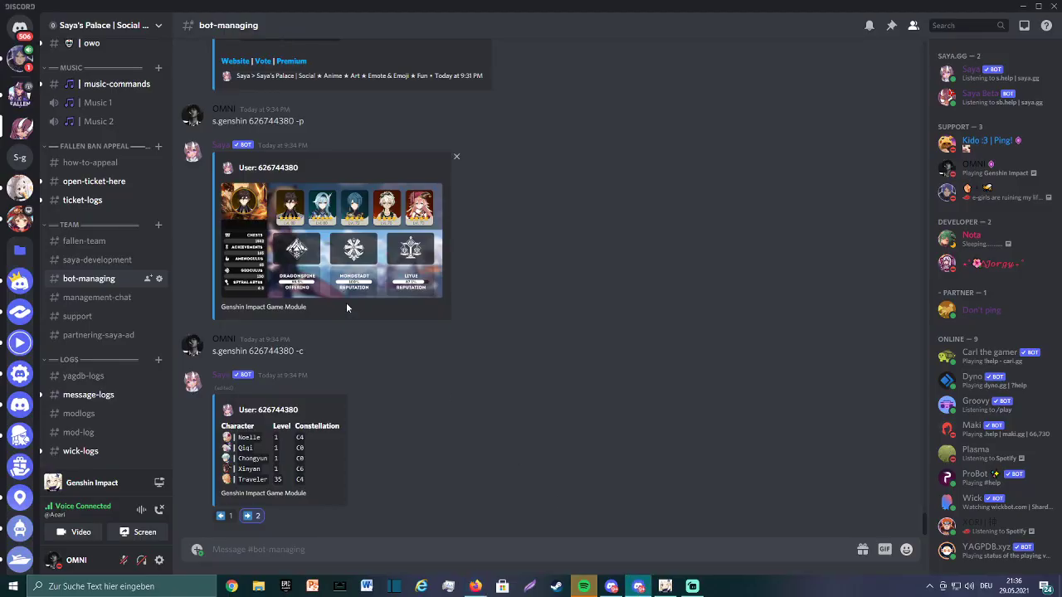
- Copy the friend's earlier 's.genshin' command with '-p' from the chat history
{"action": "scroll", "coordinate": [347, 302], "scroll_direction": "up", "scroll_amount": 5}
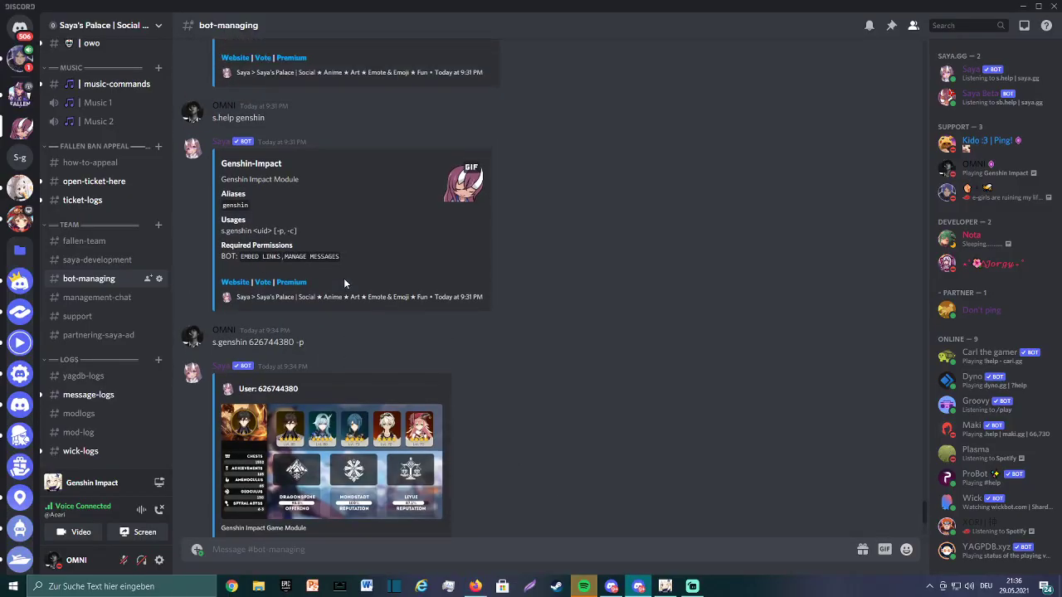
{"action": "scroll", "coordinate": [333, 270], "scroll_direction": "up", "scroll_amount": 10}
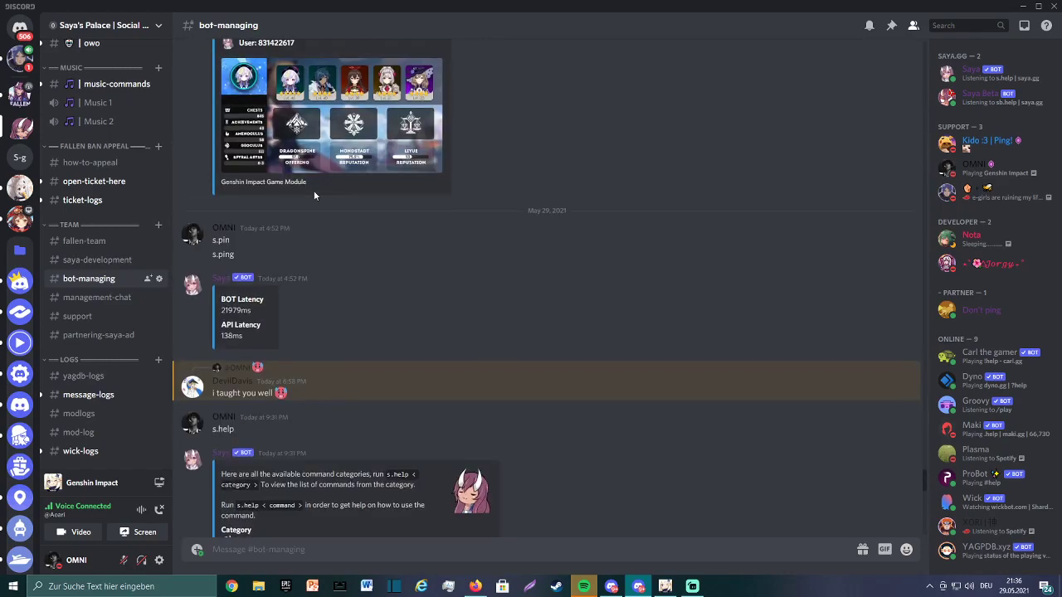
{"action": "scroll", "coordinate": [313, 191], "scroll_direction": "up", "scroll_amount": 5}
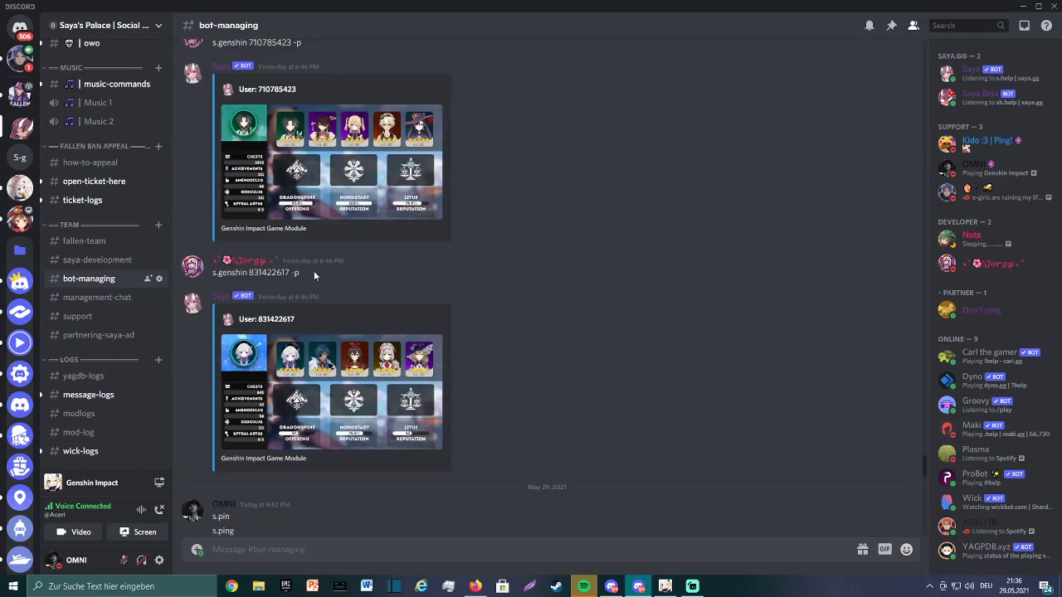
{"action": "left_click_drag", "start_coordinate": [314, 272], "coordinate": [211, 276]}
{"action": "key", "text": "ctrl+c"}
{"action": "scroll", "coordinate": [364, 315], "scroll_direction": "down", "scroll_amount": 20}
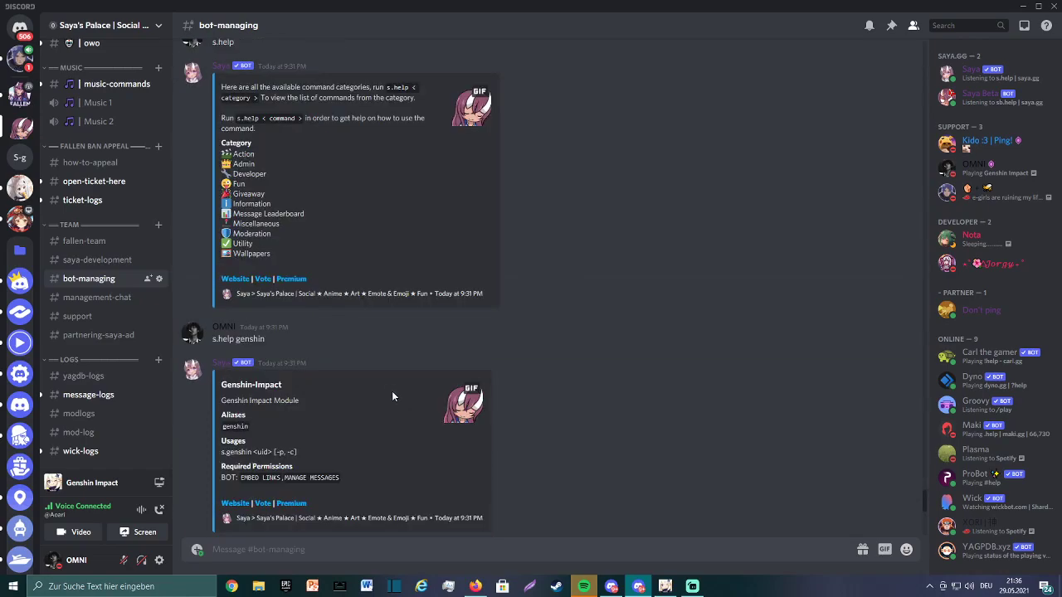
- Paste and send the friend's command, then view the enlarged profile card showing Qiqi Lvl. 45
{"action": "left_click", "coordinate": [257, 551]}
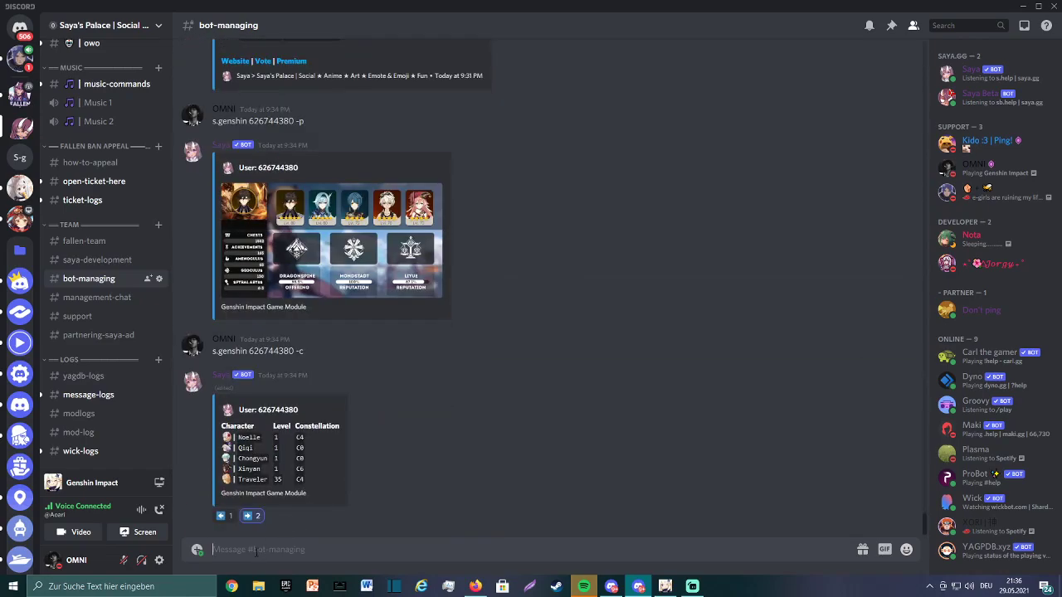
{"action": "key", "text": "ctrl+v"}
{"action": "key", "text": "Return"}
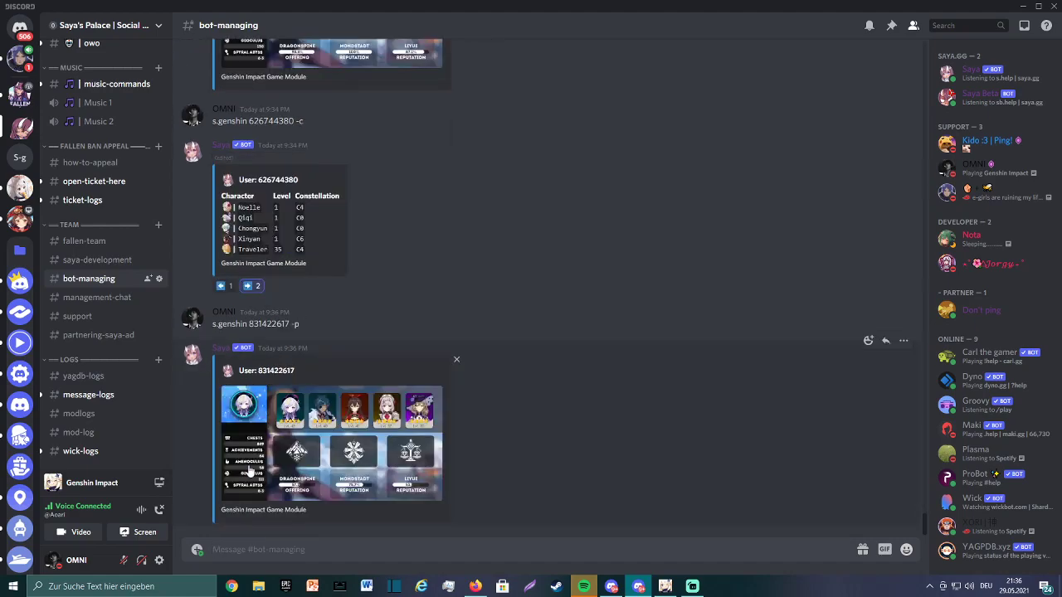
{"action": "left_click", "coordinate": [287, 410]}
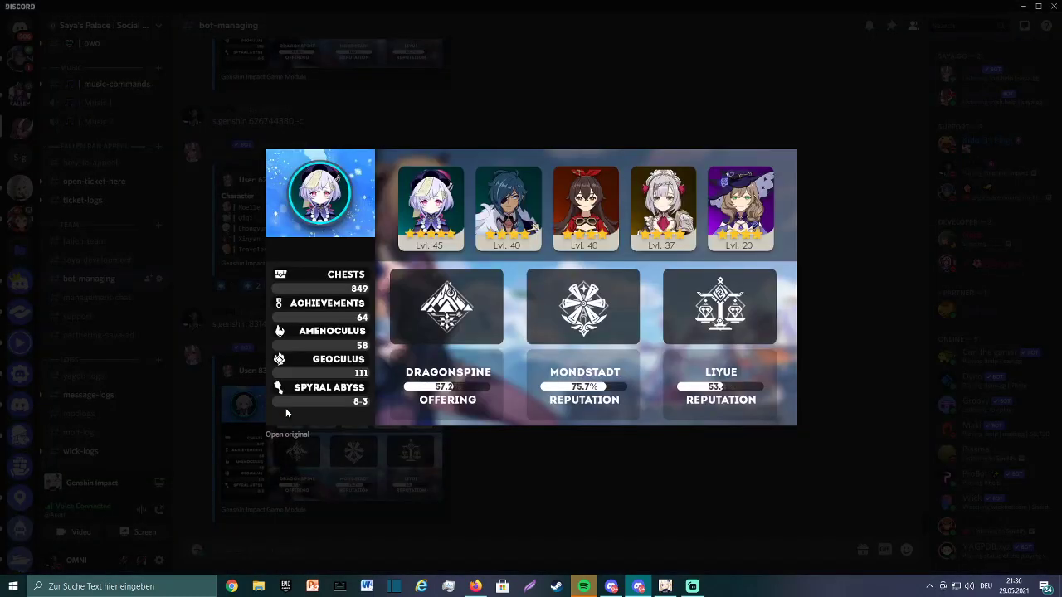
{"action": "left_click", "coordinate": [548, 501]}
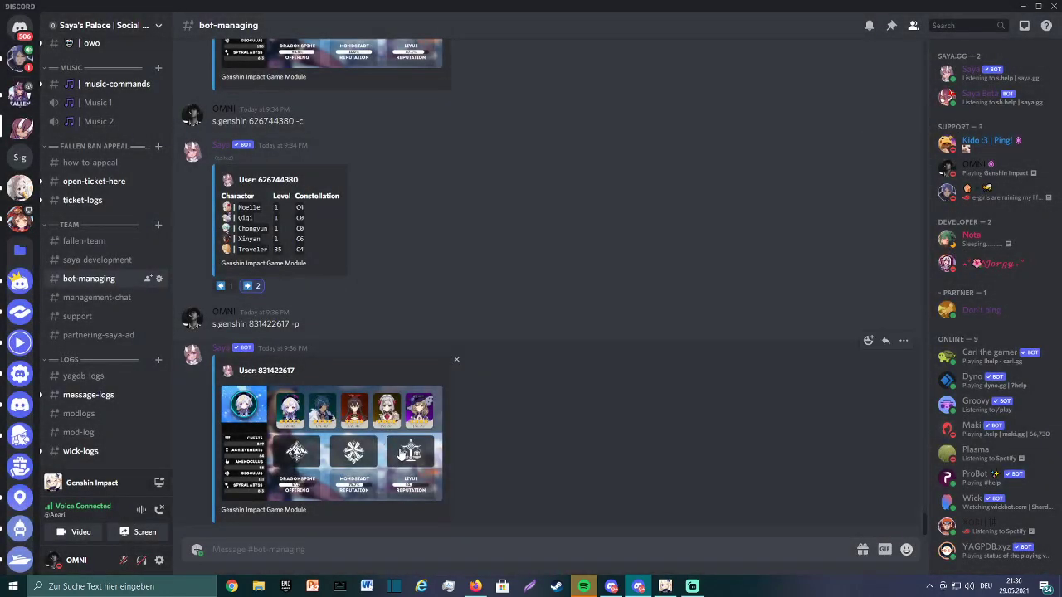